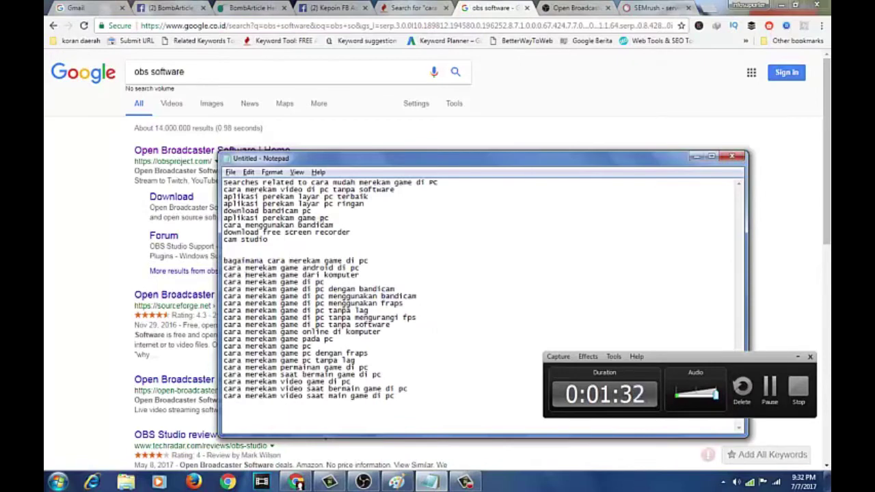
Examine the game-recording keywords in the Notepad list, highlighting the Fraps entry.
drag(376, 292, 394, 291)
click(396, 307)
double_click(395, 304)
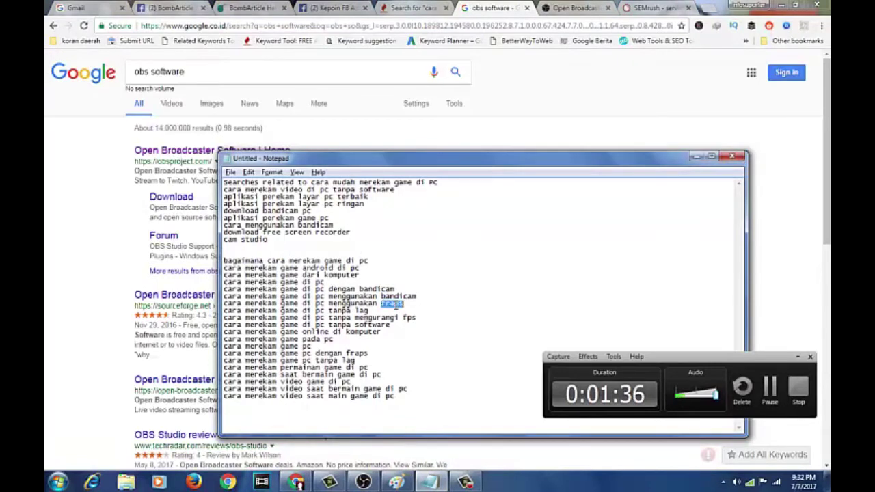
click(368, 325)
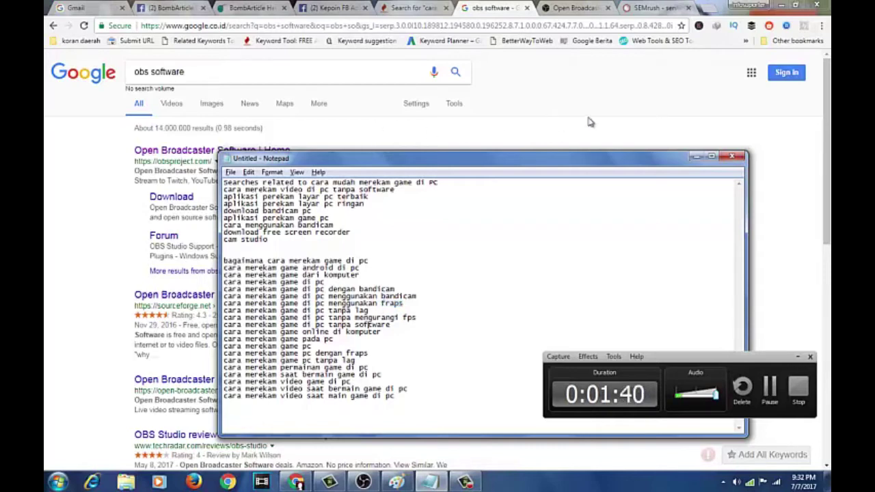
Return to Chrome and examine the OBS Studio homepage on obsproject.com, including its features and supported streaming platforms.
click(562, 117)
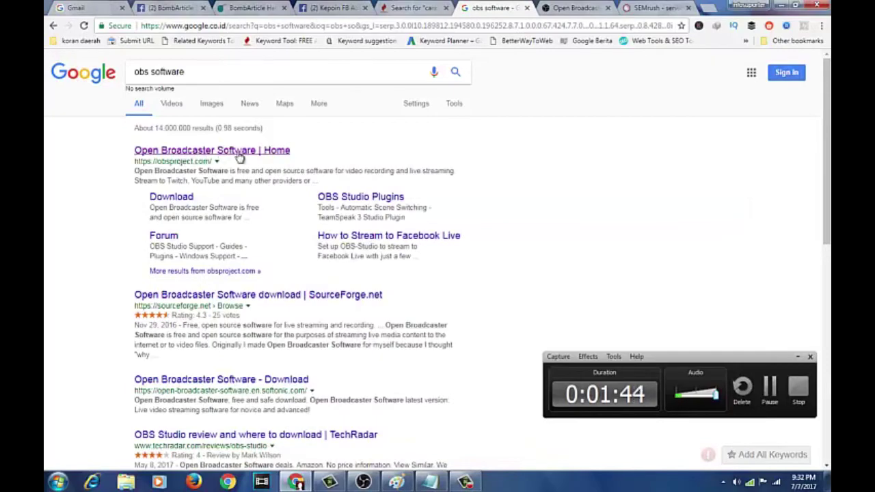
click(575, 7)
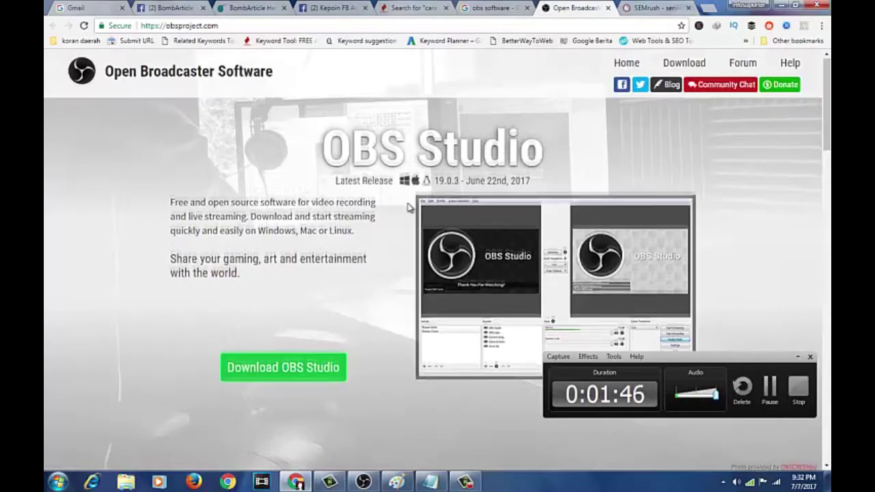
scroll(406, 215, down, 3)
scroll(402, 223, up, 2)
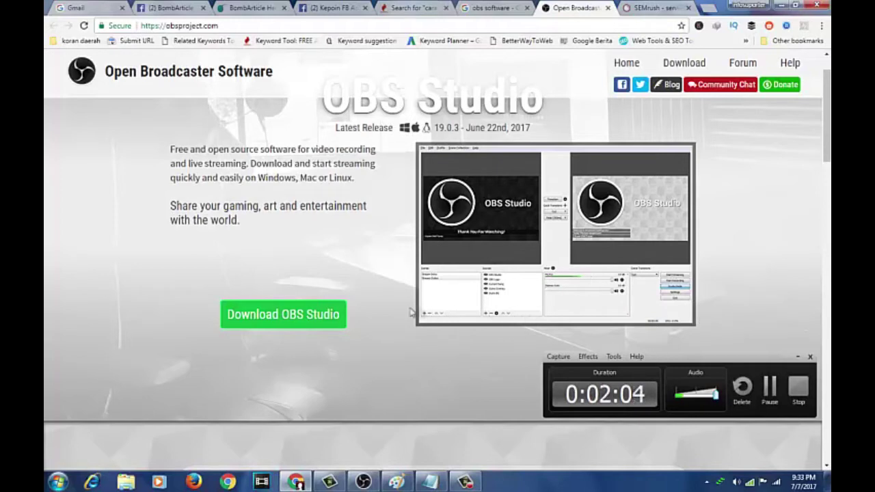
scroll(352, 270, up, 1)
scroll(354, 266, down, 2)
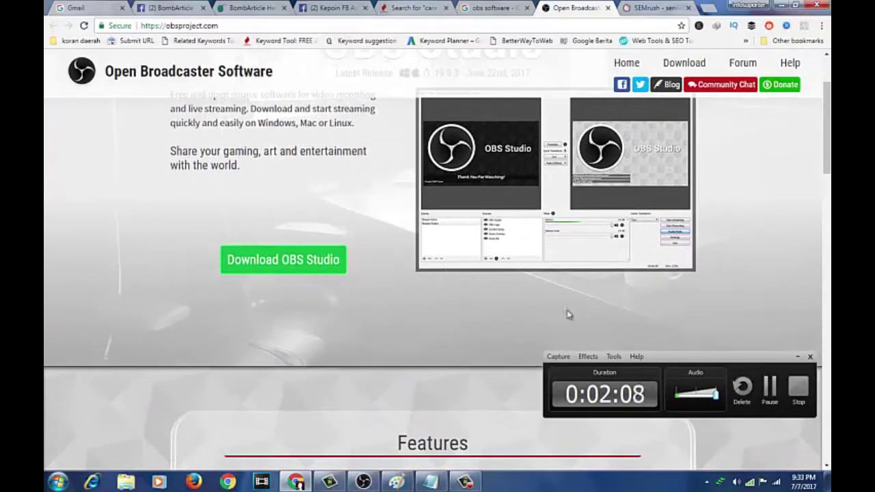
scroll(404, 359, down, 1)
scroll(404, 362, down, 6)
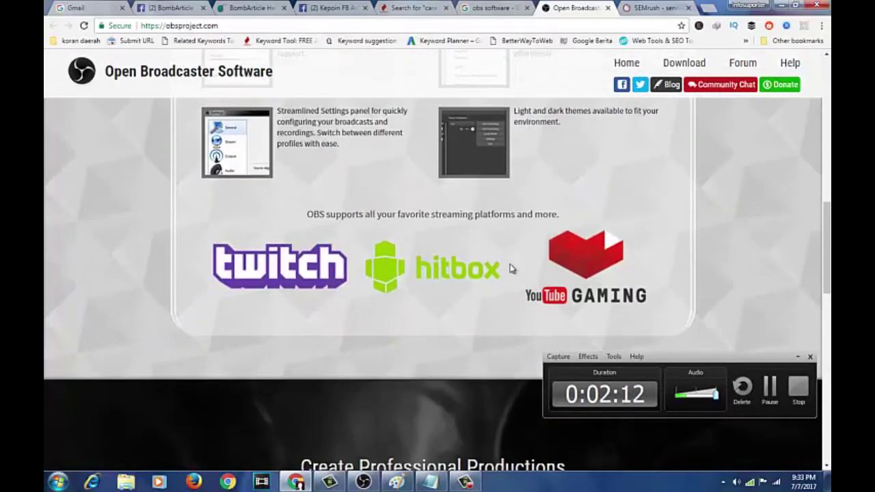
Switch from Chrome to OBS Studio and minimize the screen recorder window covering its controls.
mouse_move(366, 483)
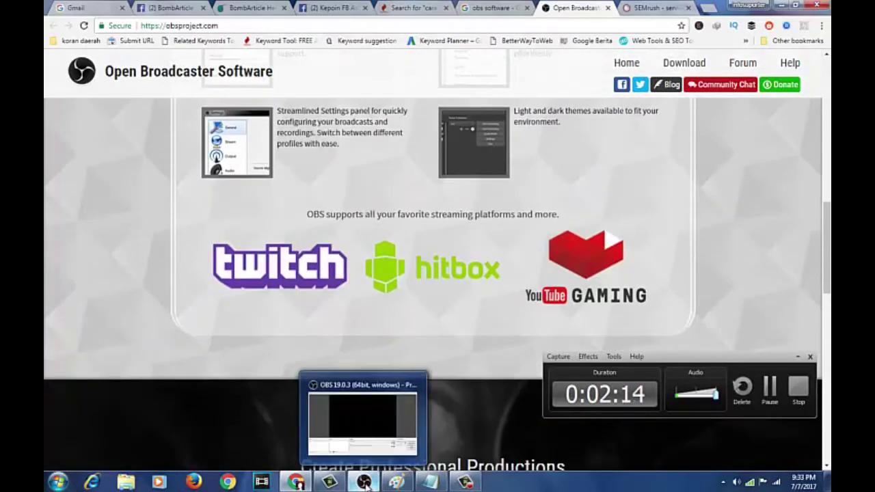
click(401, 444)
click(780, 4)
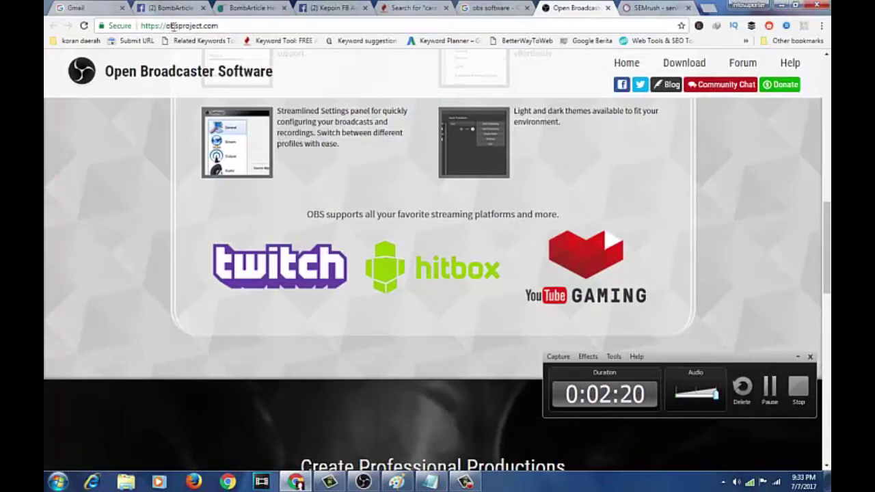
click(780, 5)
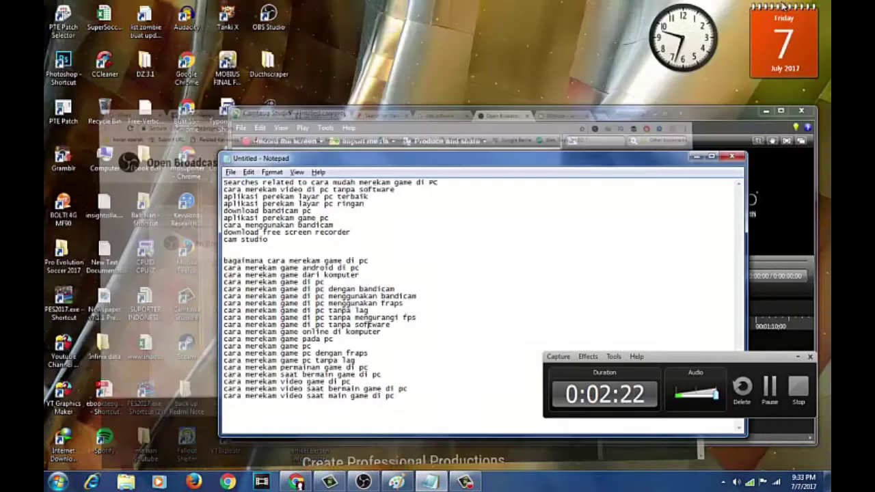
click(268, 17)
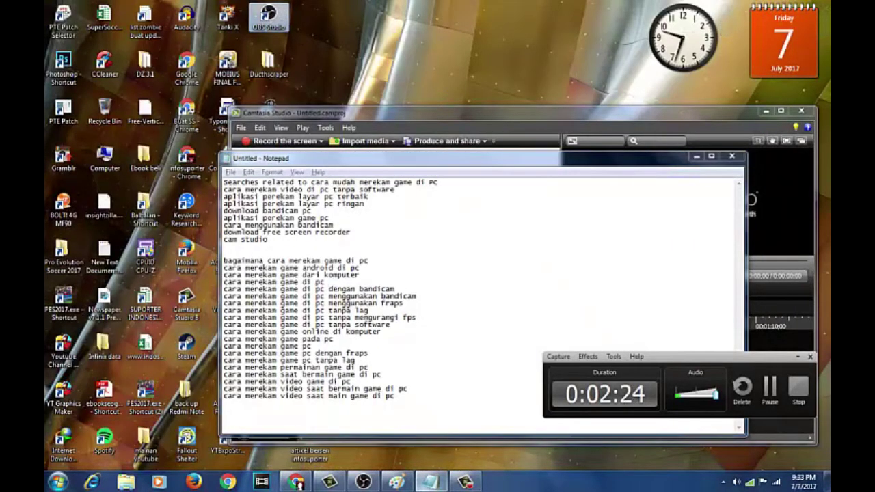
click(365, 482)
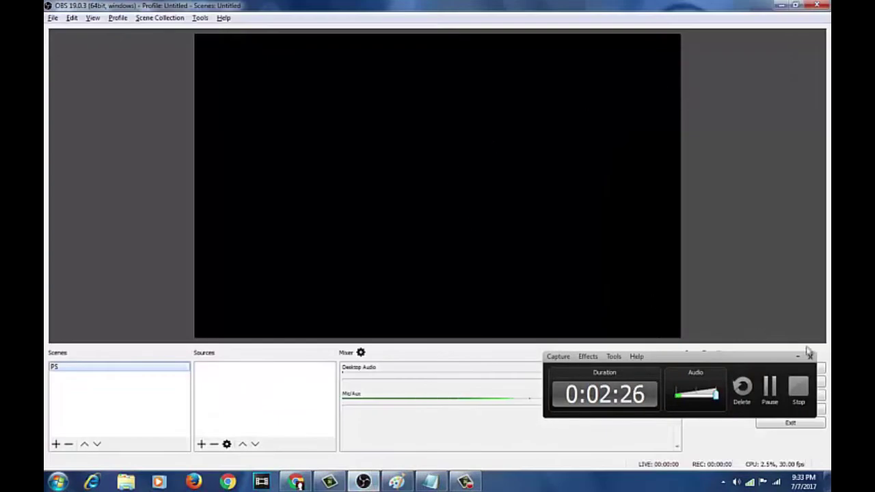
click(798, 358)
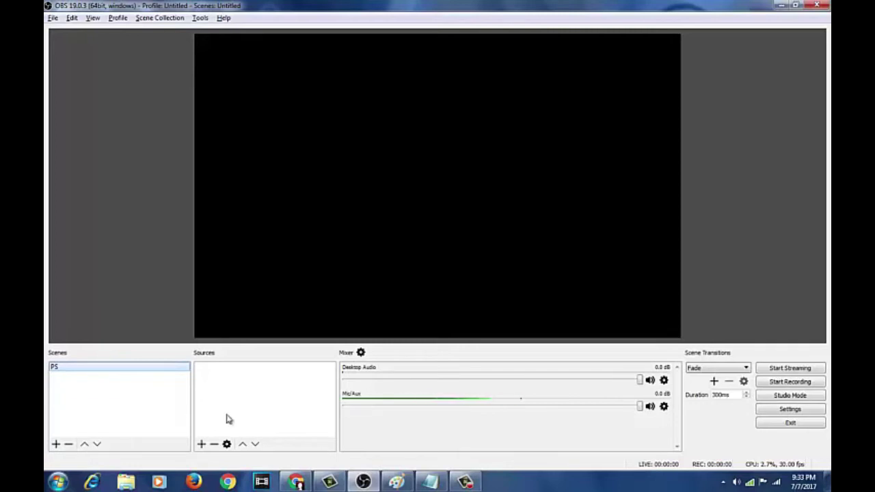
Add a new Game Capture source to the PS scene, keeping the default name.
click(201, 444)
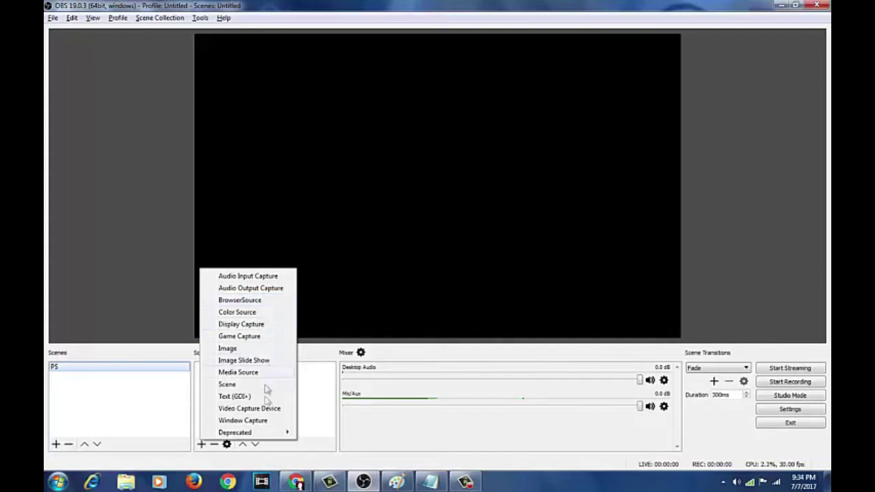
click(258, 336)
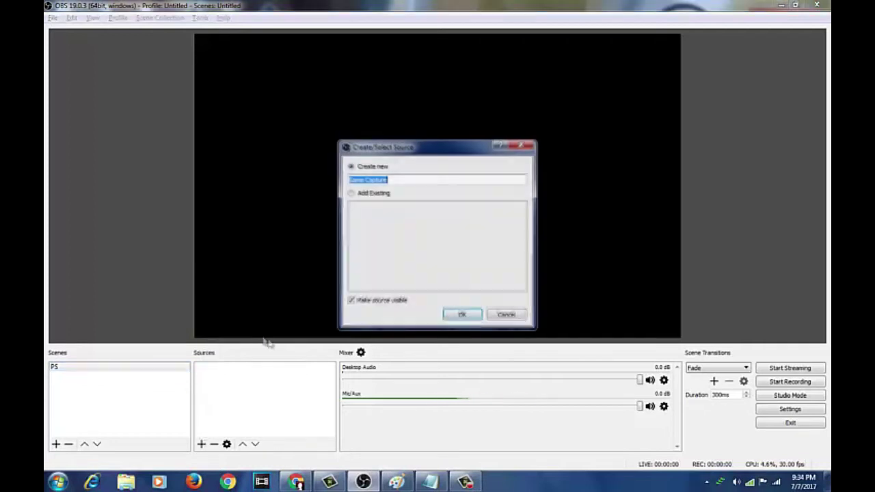
click(461, 316)
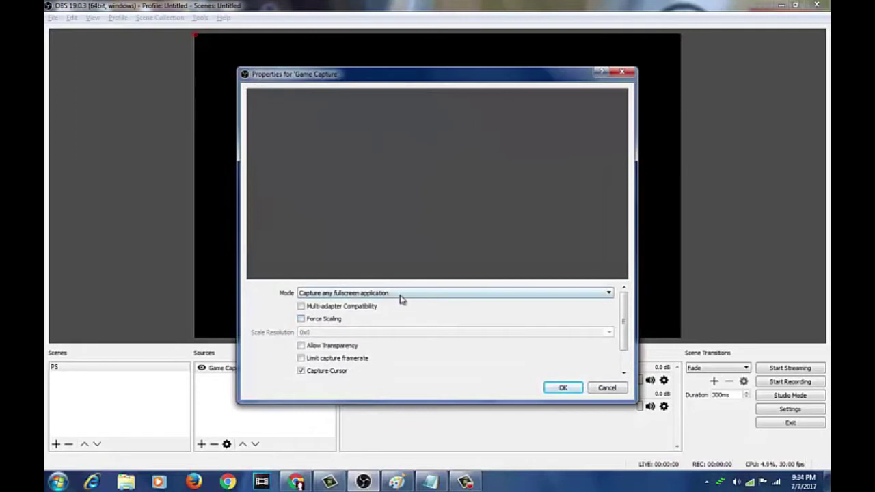
Try the "Capture foreground window with hotkey" mode for the Game Capture source.
click(404, 296)
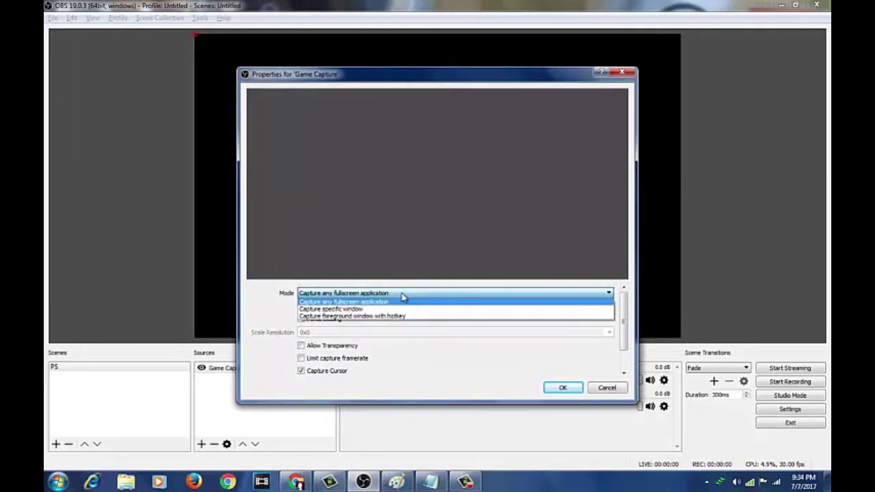
click(403, 296)
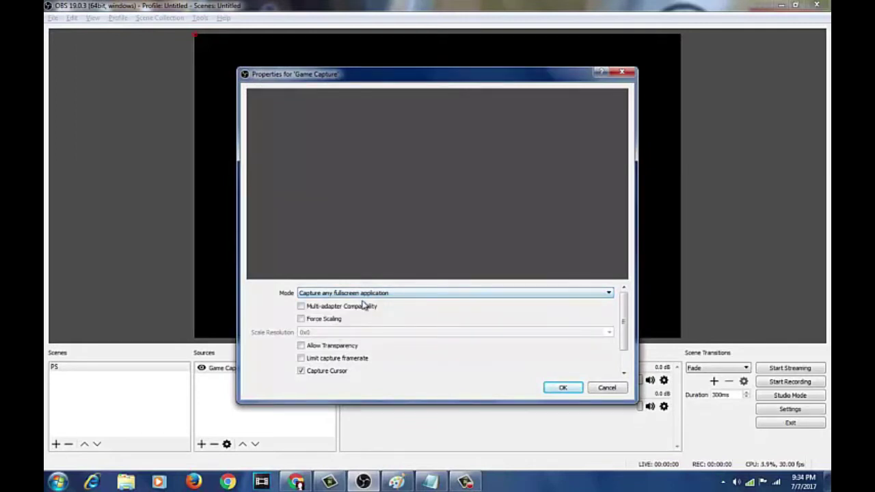
click(369, 296)
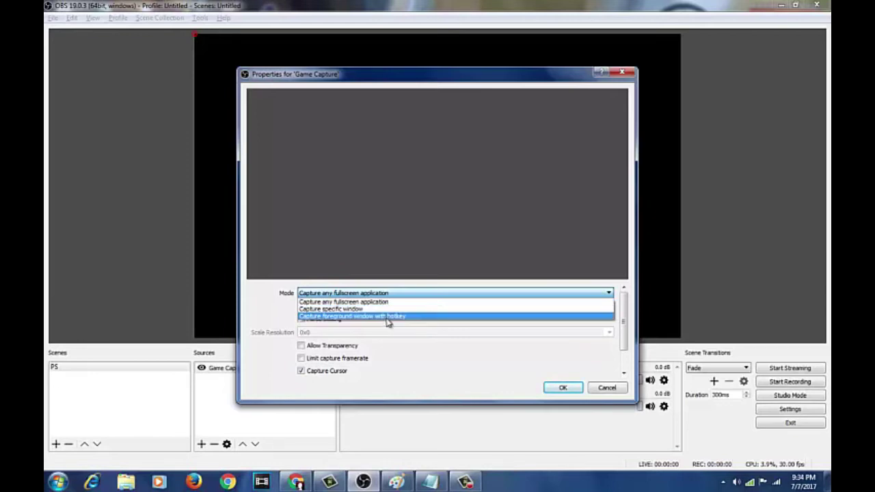
click(388, 316)
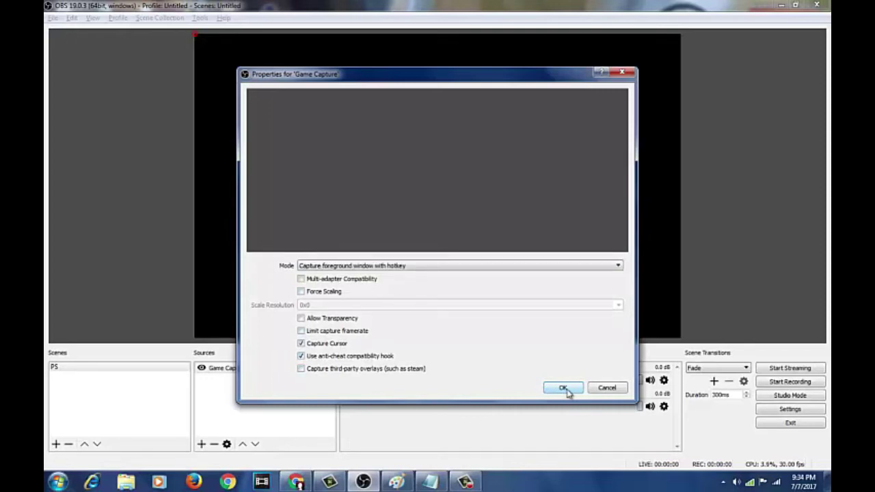
Set the Game Capture mode to "Capture any fullscreen application" and accept the source properties.
click(512, 268)
click(498, 273)
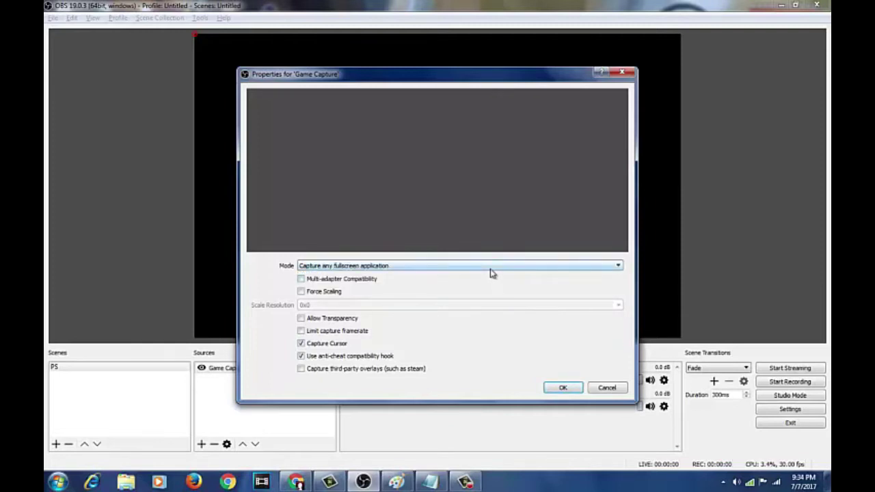
click(562, 388)
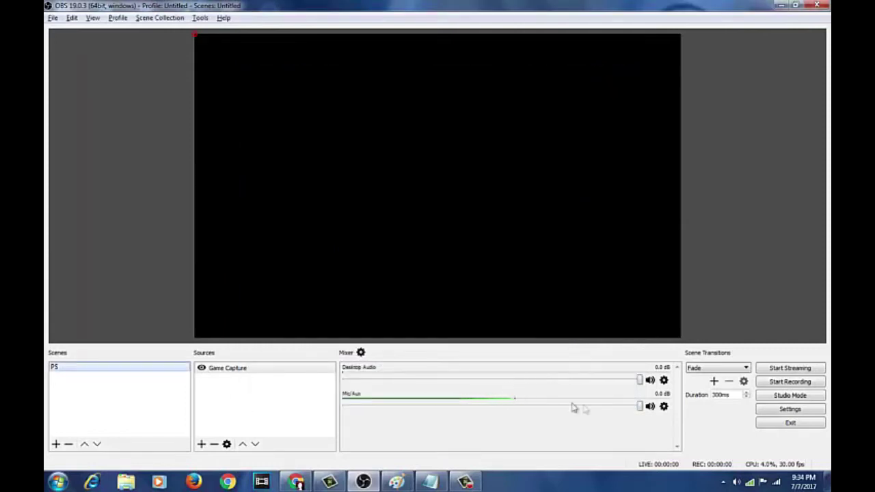
Open the Output settings.
click(779, 409)
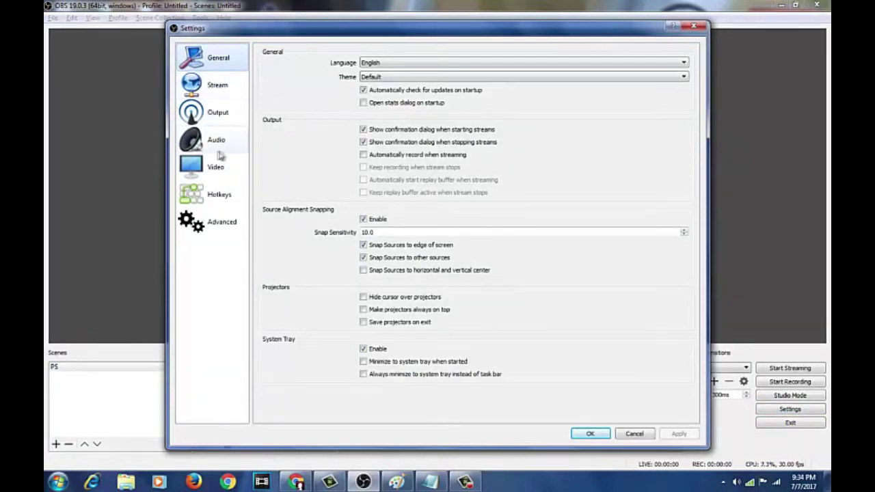
click(224, 113)
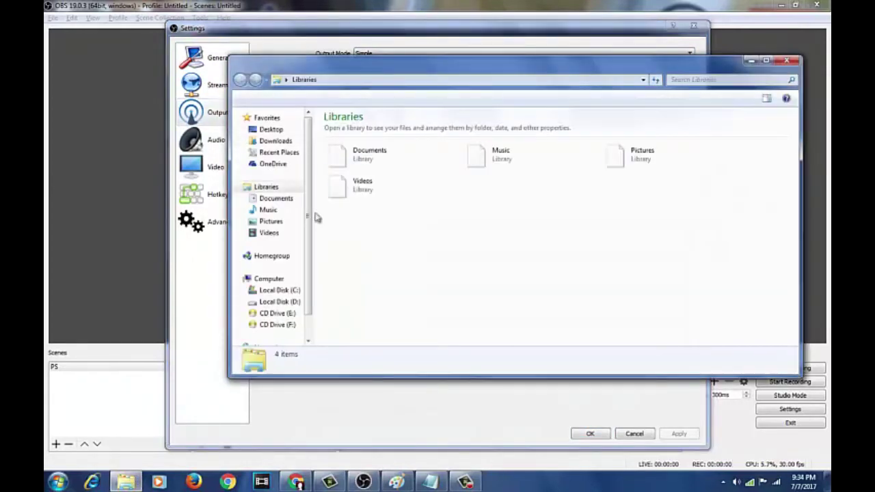
double_click(396, 194)
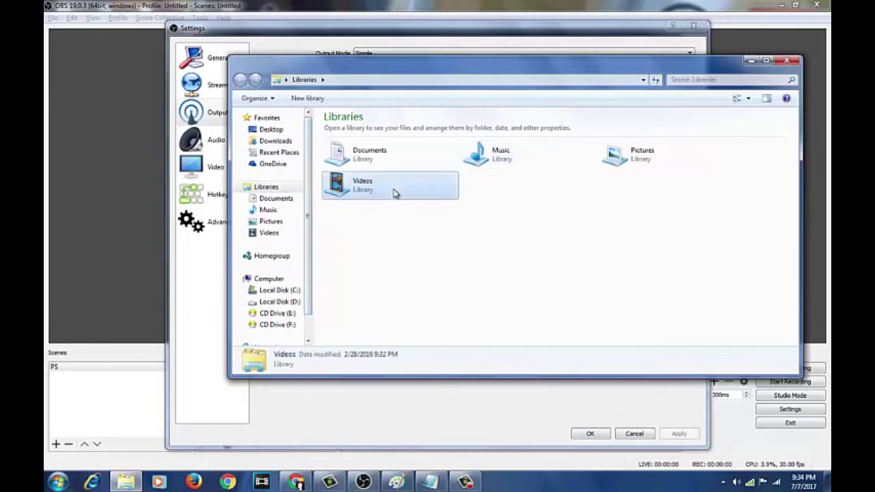
click(409, 173)
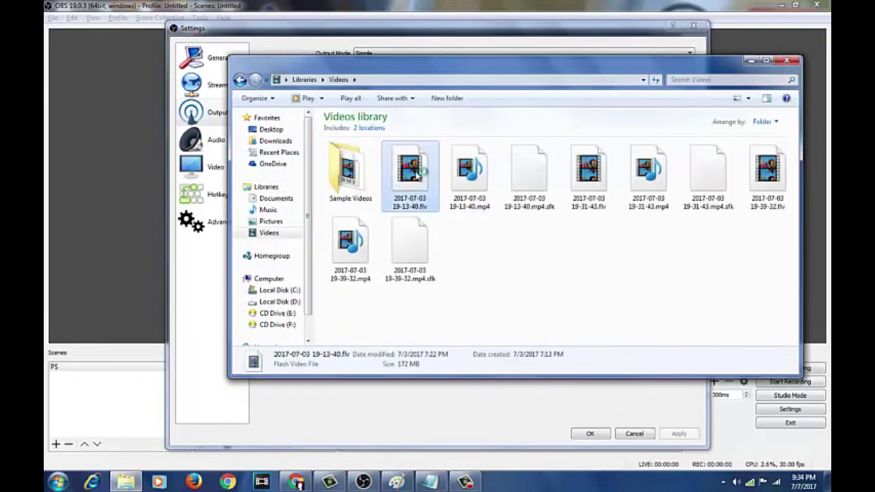
double_click(417, 172)
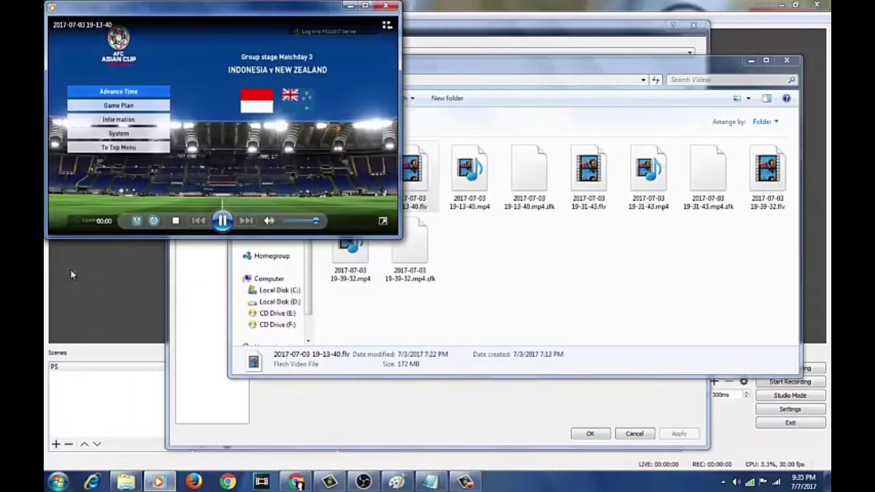
click(79, 209)
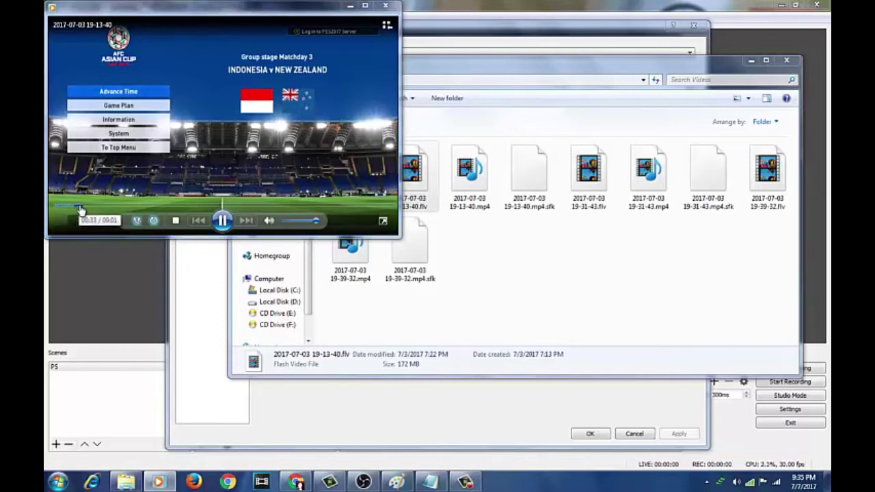
click(126, 208)
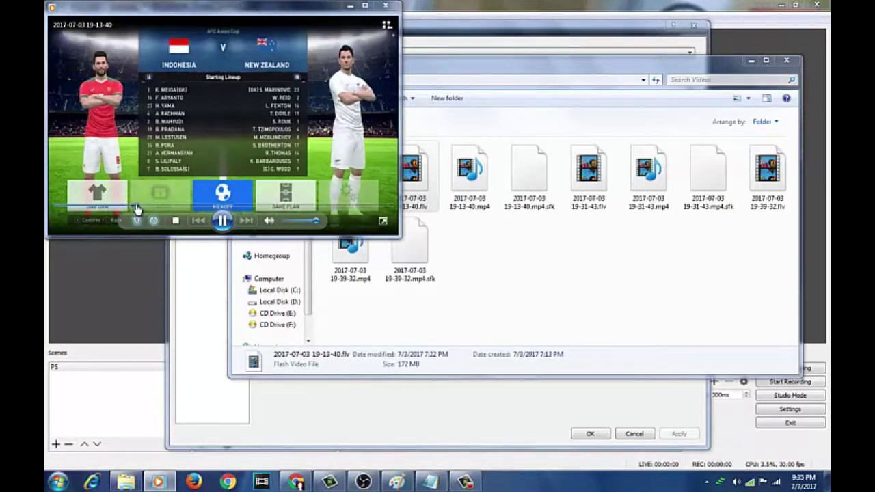
click(150, 208)
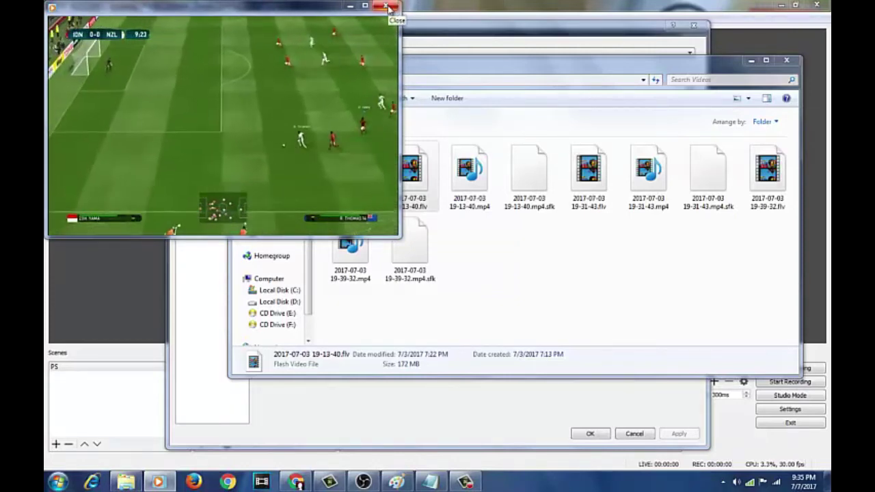
click(387, 8)
key(alt+F4)
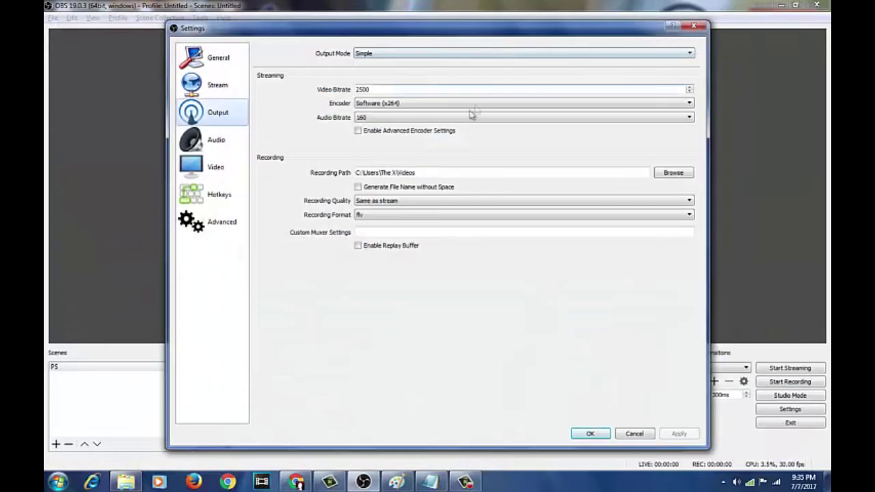
Try mp4 as the recording format and set it back to flv.
click(389, 216)
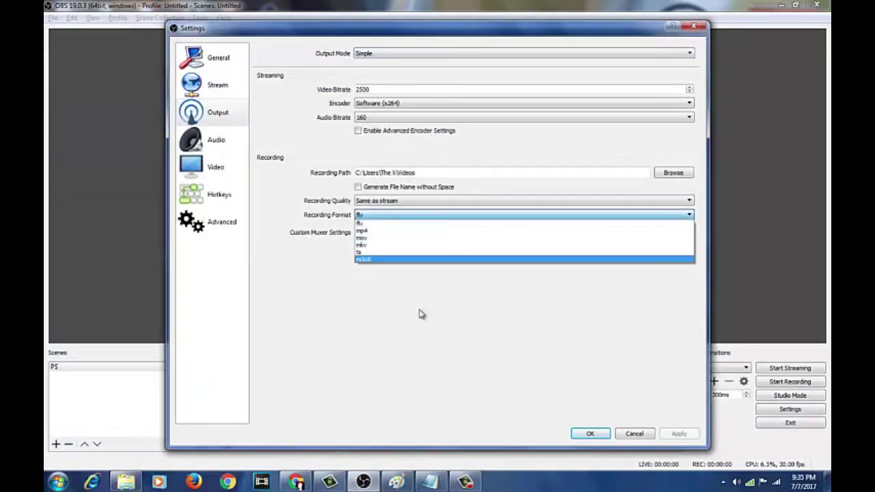
click(387, 233)
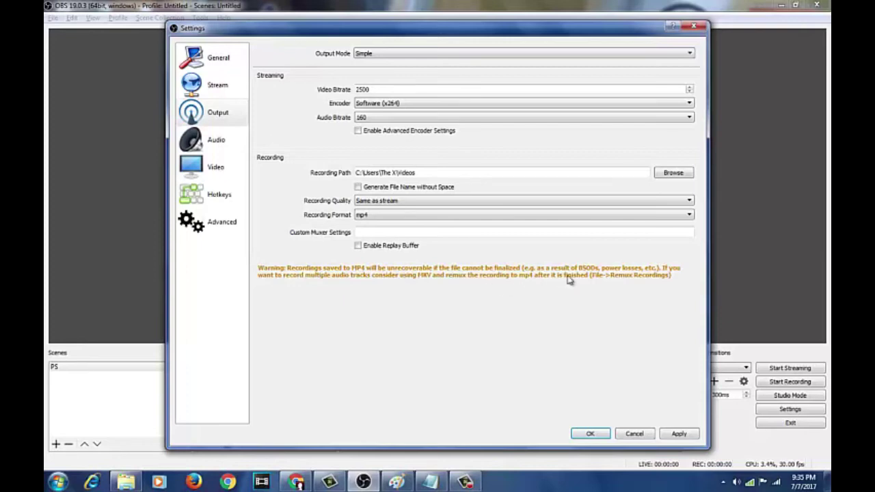
click(449, 219)
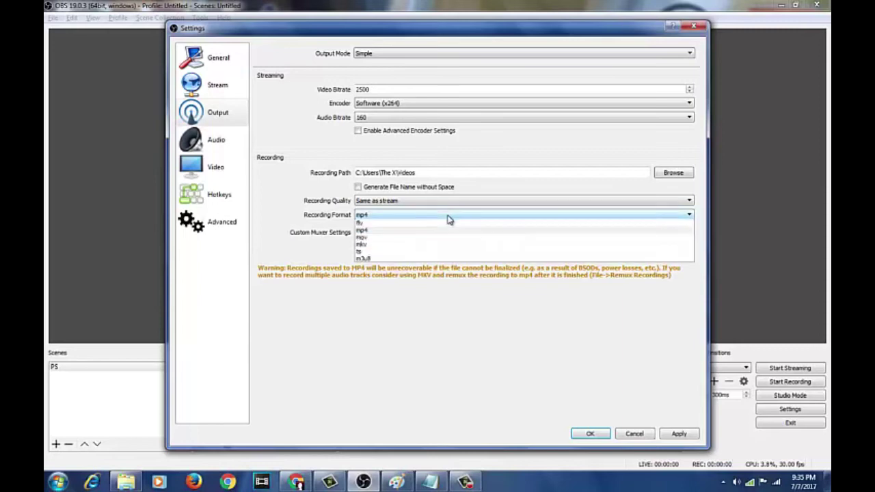
click(446, 223)
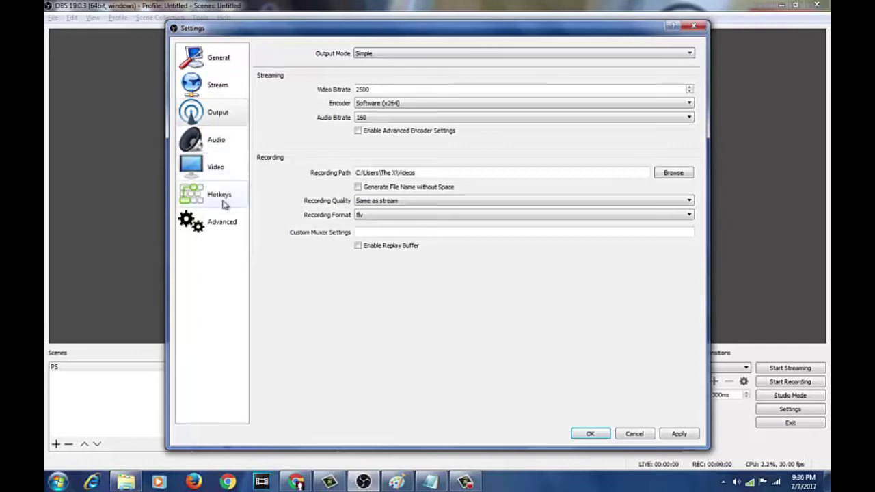
Check the Video and Hotkeys settings, and dismiss the settings without saving.
click(223, 173)
click(216, 198)
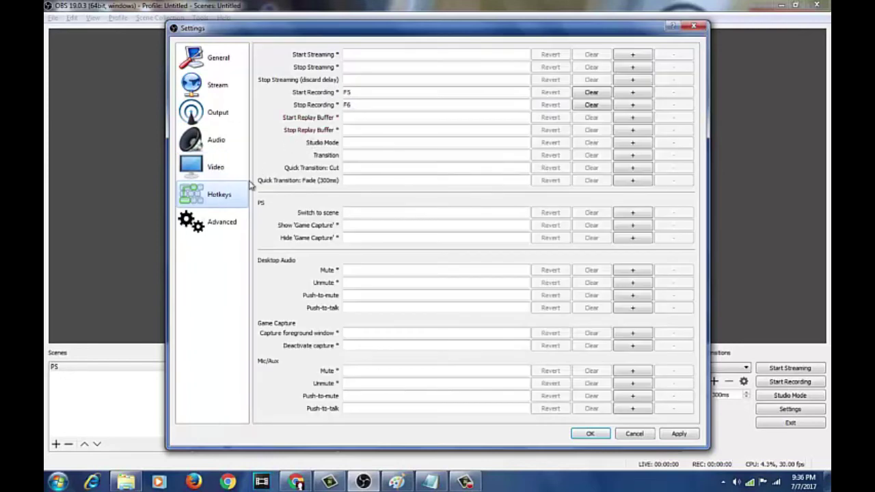
click(363, 482)
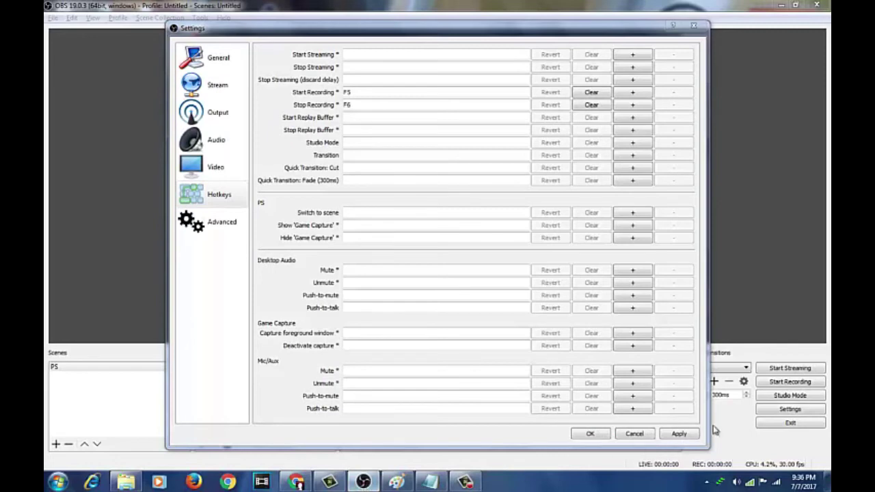
click(735, 441)
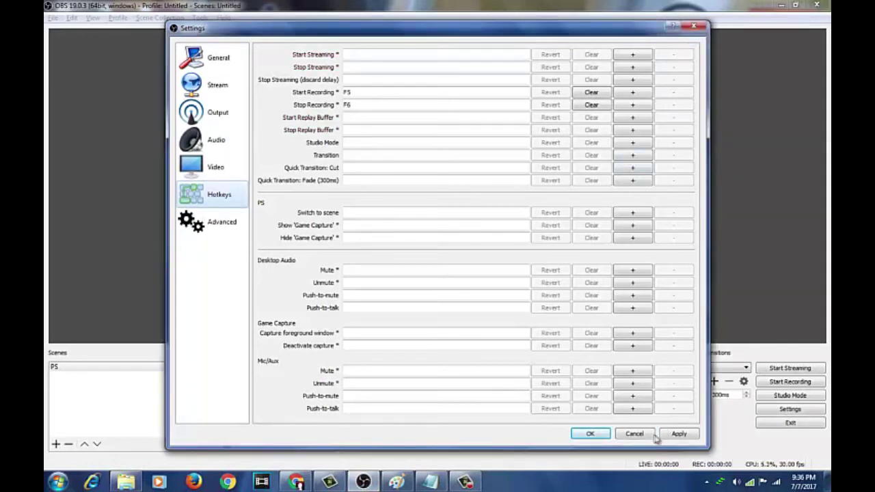
click(629, 435)
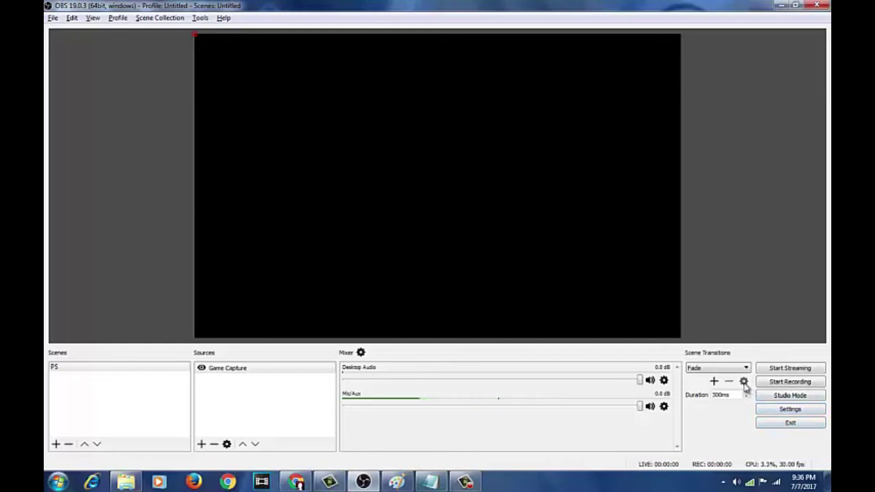
Reopen the Hotkeys settings to examine the keys assigned to starting and stopping a recording, and close the settings.
click(789, 409)
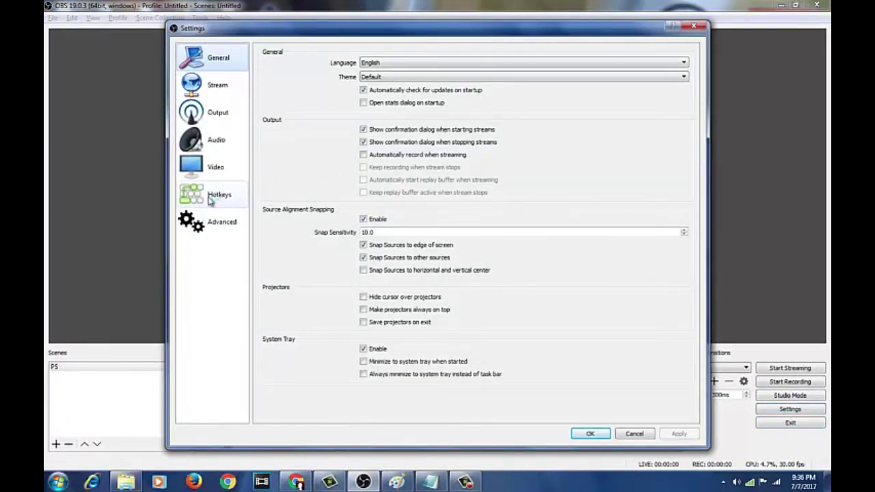
click(204, 198)
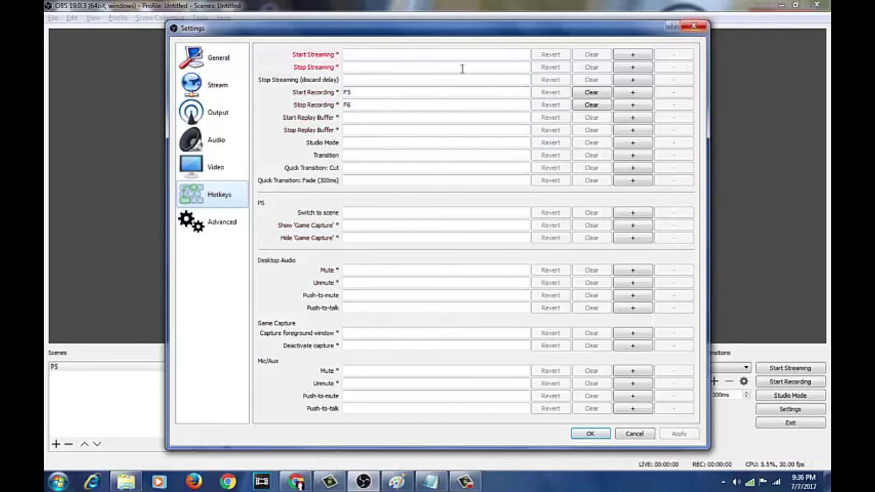
click(695, 27)
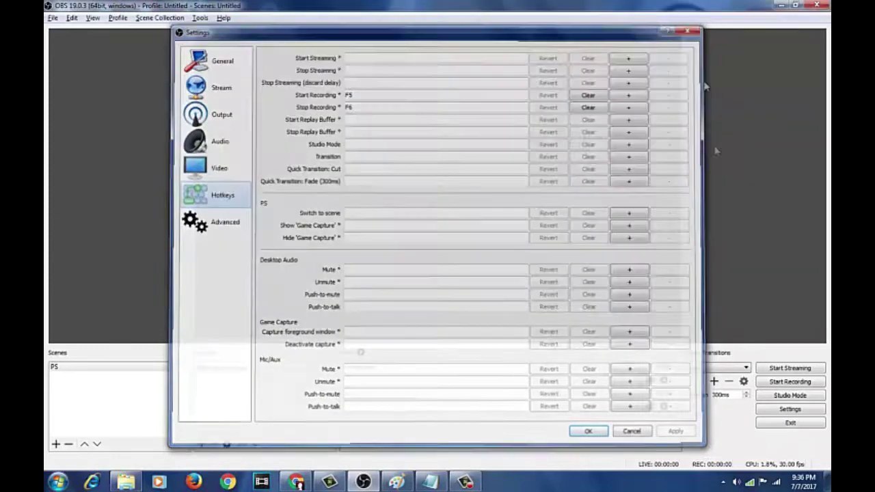
Start recording and minimize the OBS window to reach the desktop.
click(787, 382)
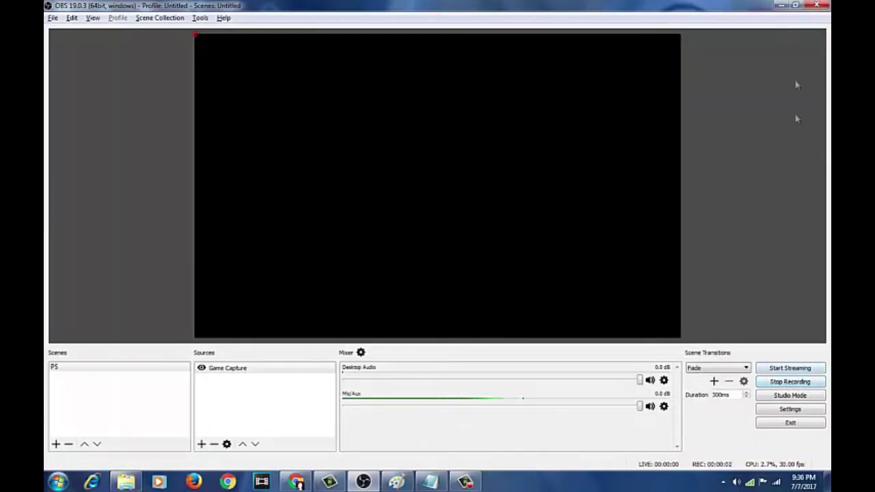
click(782, 6)
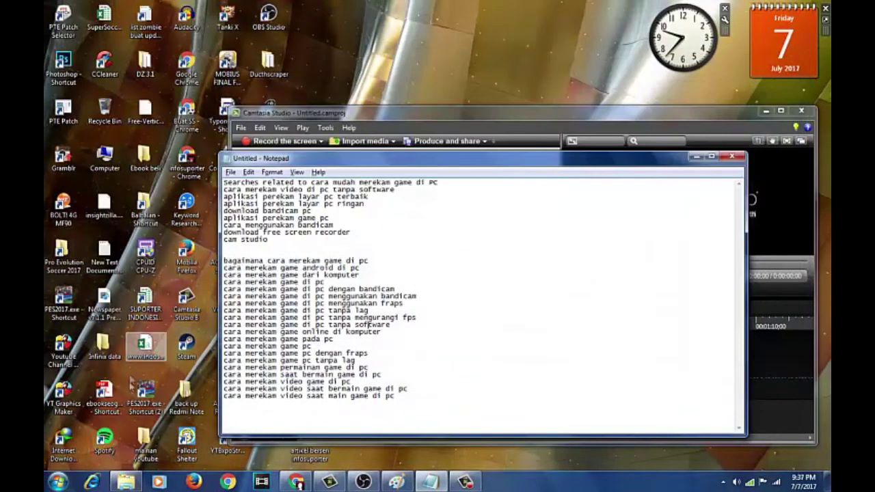
Refresh the desktop and launch Pro Evolution Soccer 2017 from the shortcut PES2017.exe - Shortcut (2).
click(145, 393)
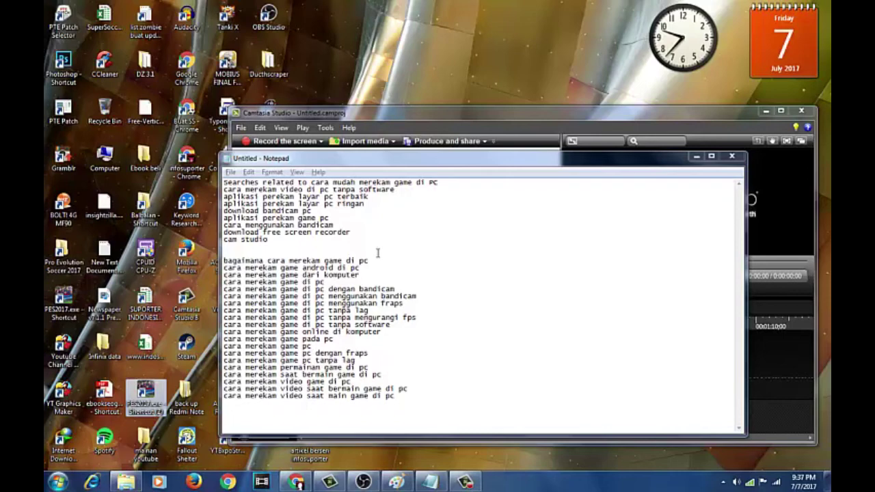
click(466, 483)
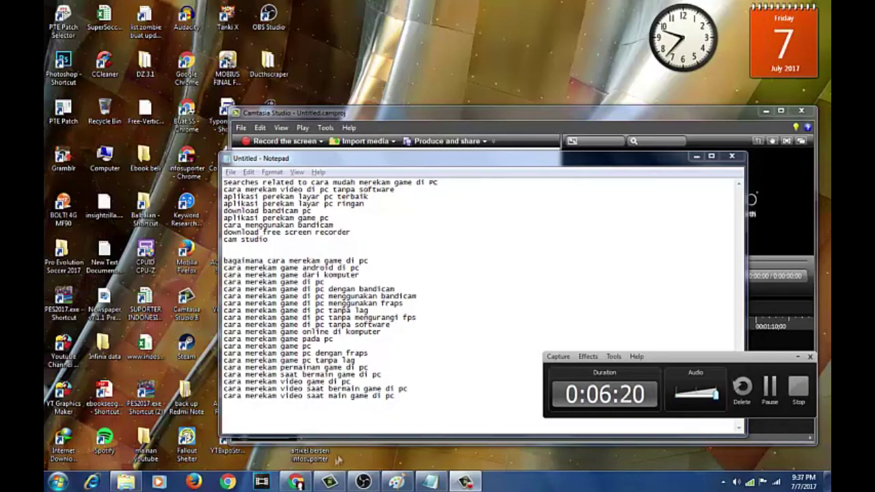
right_click(516, 91)
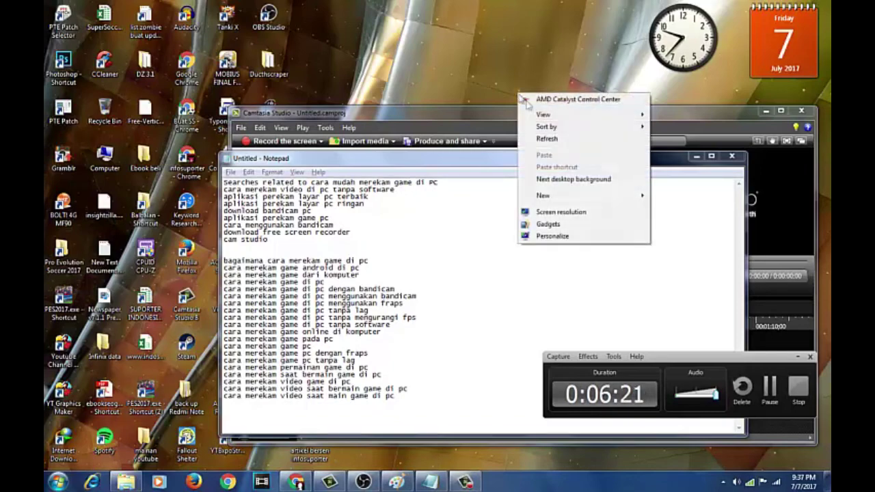
click(547, 138)
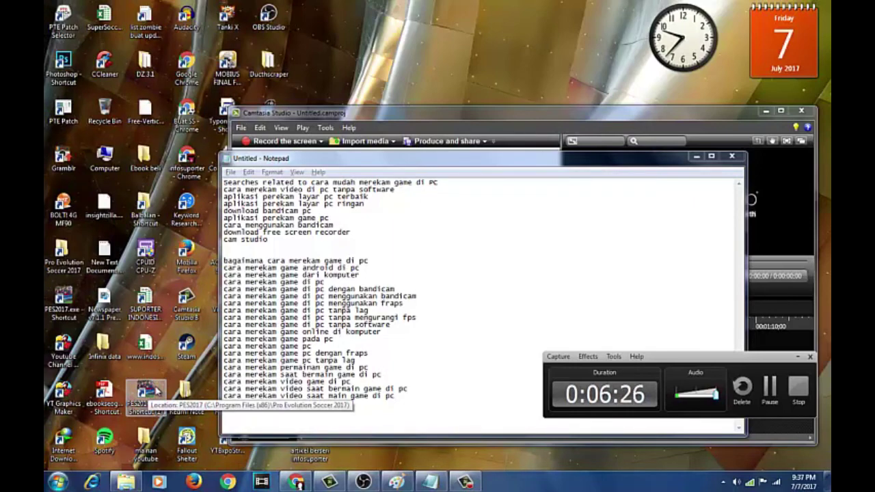
double_click(146, 390)
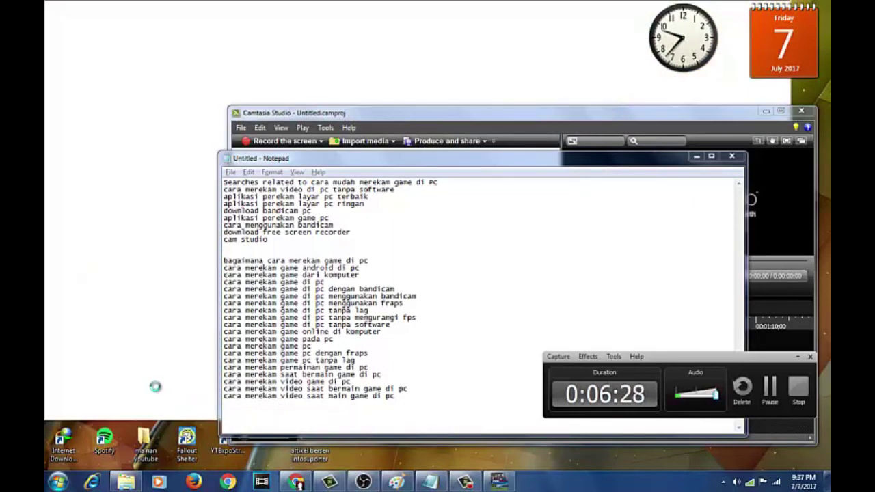